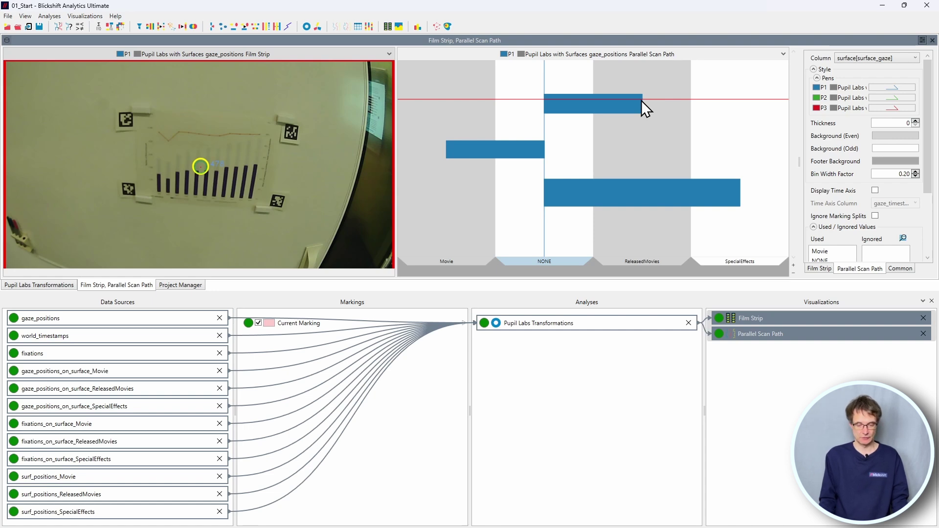
Scrub the P1 Parallel Scan Path through the ReleasedMovies, Movie and SpecialEffects bars to examine the matching film strip frames
{"action": "left_click", "coordinate": [630, 102]}
{"action": "left_click", "coordinate": [629, 104]}
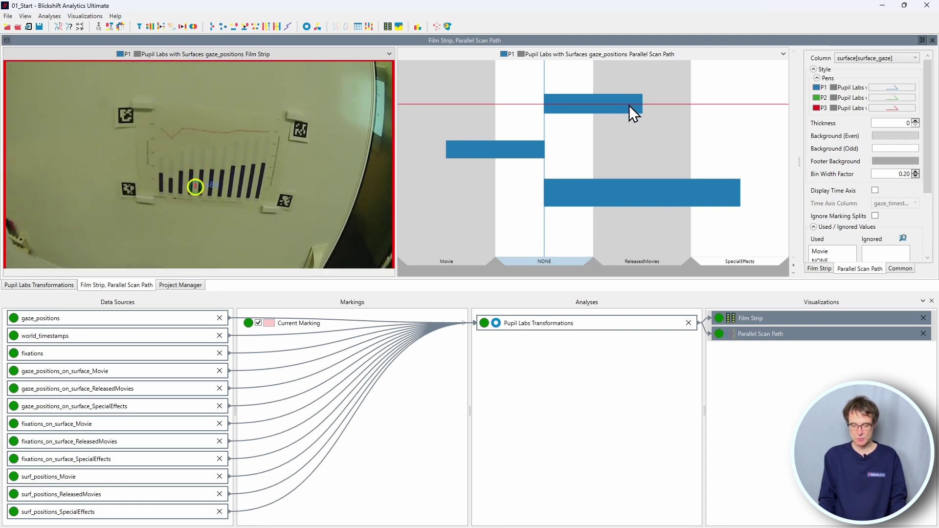
{"action": "left_click_drag", "start_coordinate": [629, 105], "coordinate": [626, 201]}
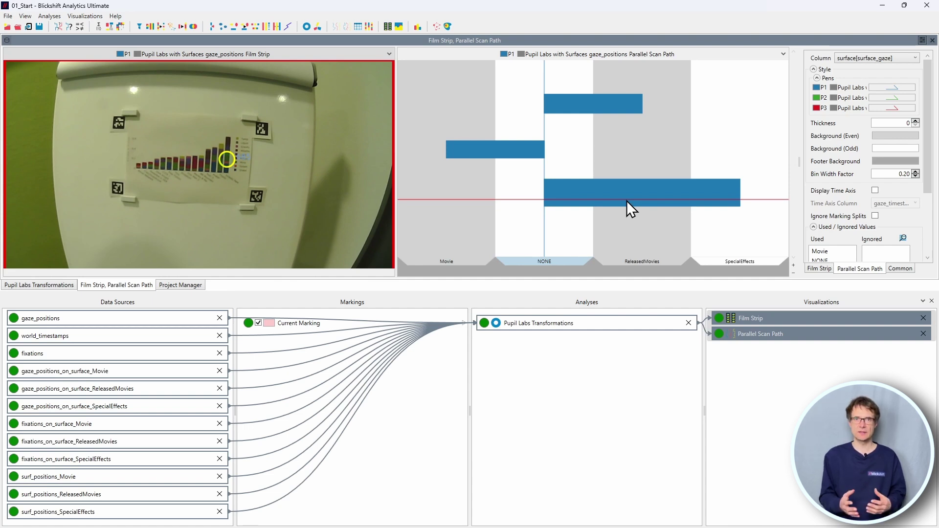
{"action": "left_click", "coordinate": [627, 112]}
{"action": "mouse_move", "coordinate": [627, 112]}
{"action": "left_mouse_down"}
{"action": "mouse_move", "coordinate": [624, 83]}
{"action": "mouse_move", "coordinate": [624, 101]}
{"action": "left_mouse_up"}
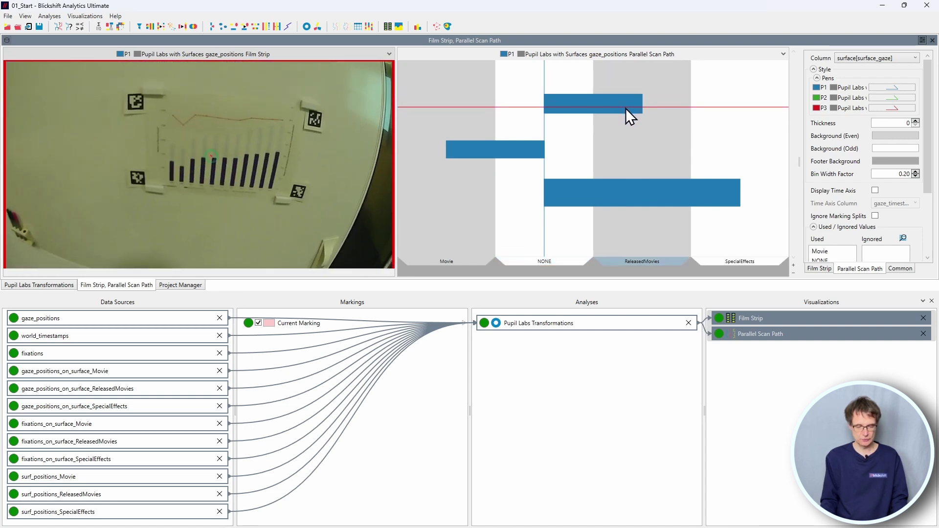
{"action": "left_click", "coordinate": [626, 112]}
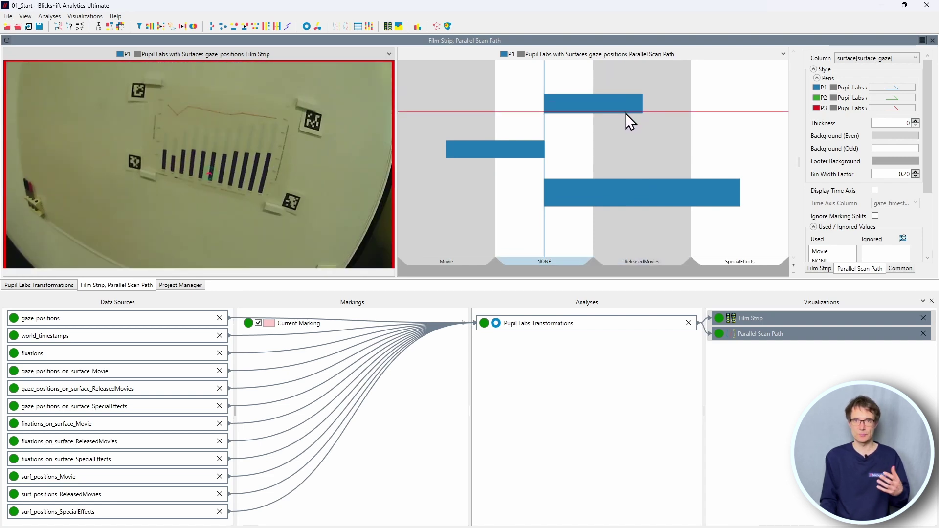
{"action": "left_click_drag", "start_coordinate": [625, 113], "coordinate": [629, 150]}
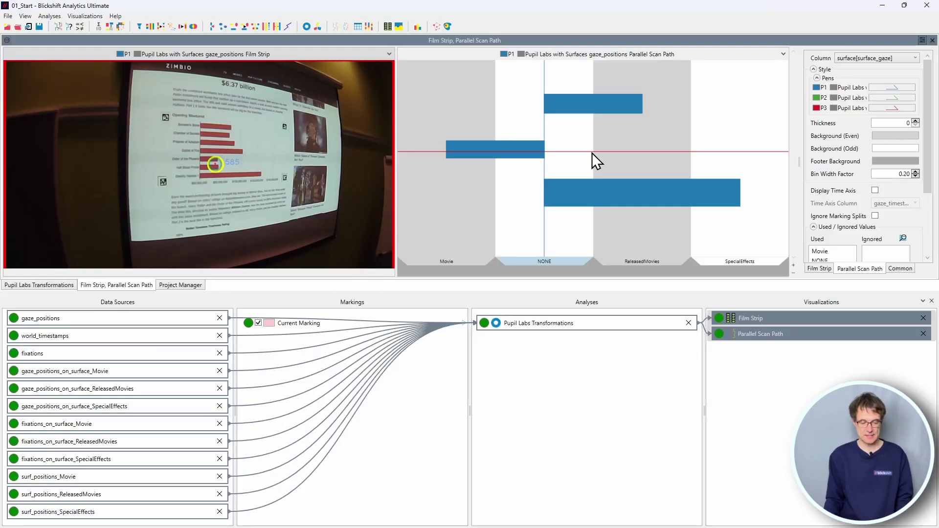
{"action": "left_click_drag", "start_coordinate": [593, 153], "coordinate": [593, 109]}
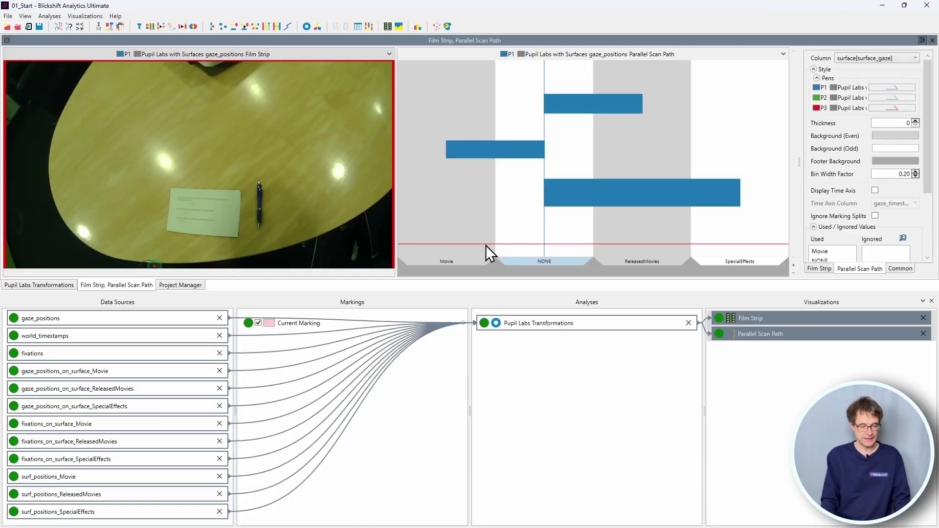
Hide and redisplay the Project Manager so that it comes to the front
{"action": "left_click", "coordinate": [25, 16]}
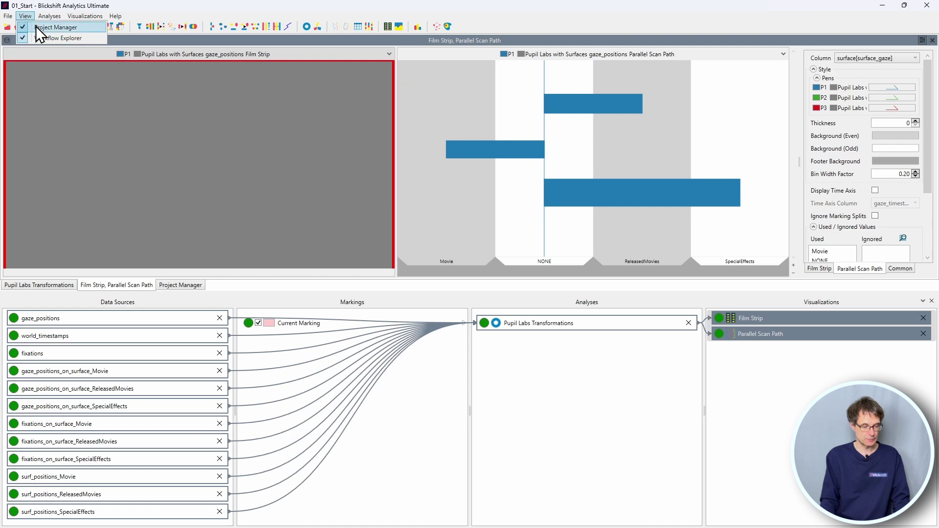
{"action": "left_click", "coordinate": [37, 27]}
{"action": "left_click", "coordinate": [27, 17]}
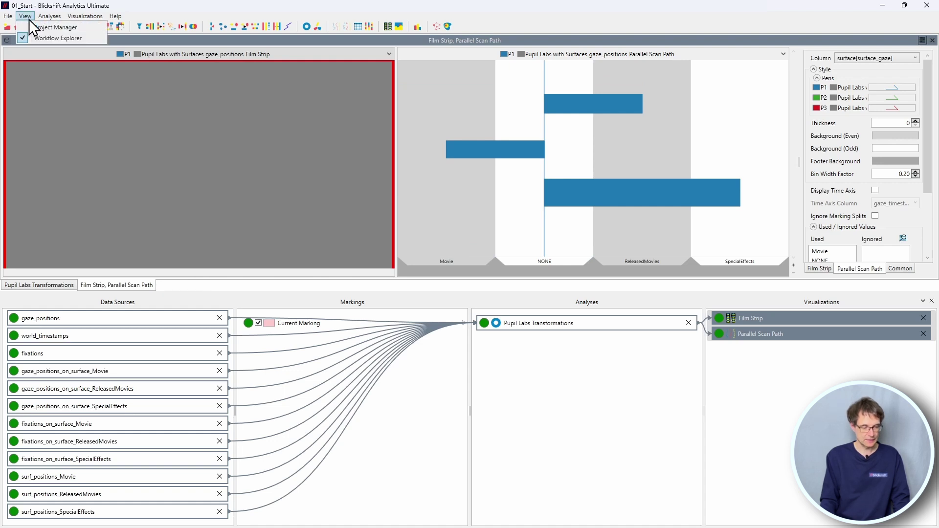
{"action": "left_click", "coordinate": [42, 27]}
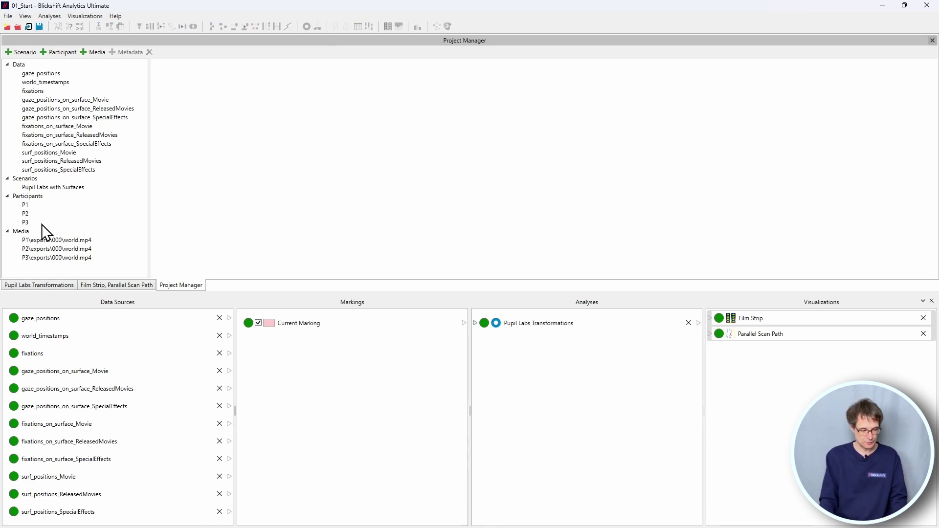
Add the images Movie, ReleasedMovies and SpecialEffects from the Pupil Labs with Surfaces folder as project media
{"action": "left_click", "coordinate": [103, 54]}
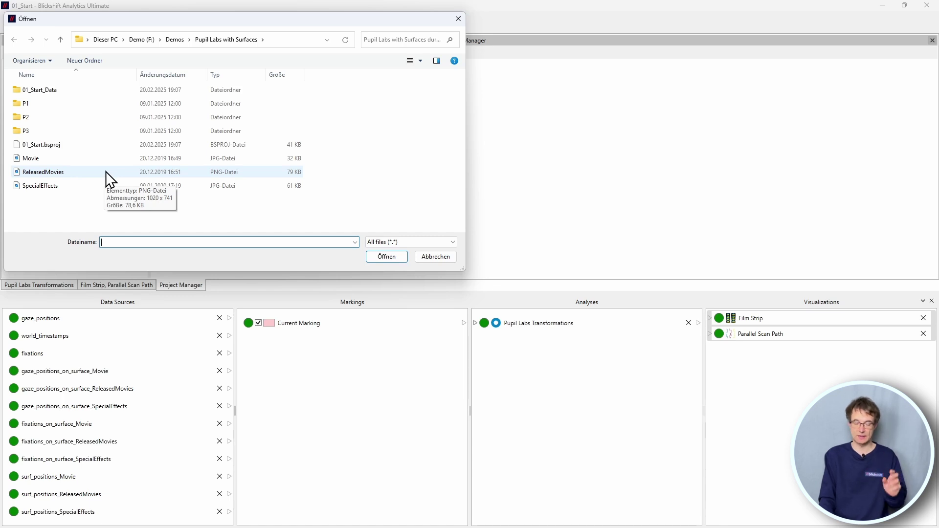
{"action": "left_click", "coordinate": [50, 161]}
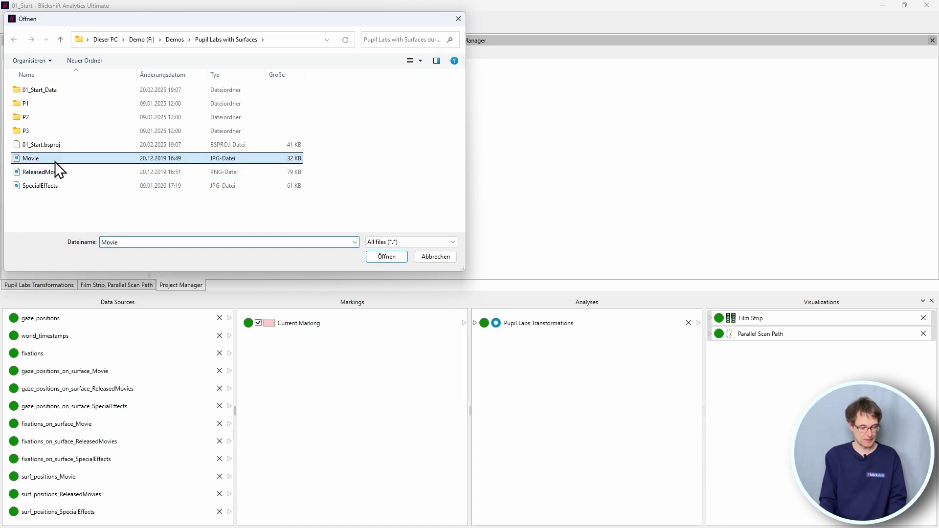
{"action": "left_click", "coordinate": [68, 185], "text": "shift"}
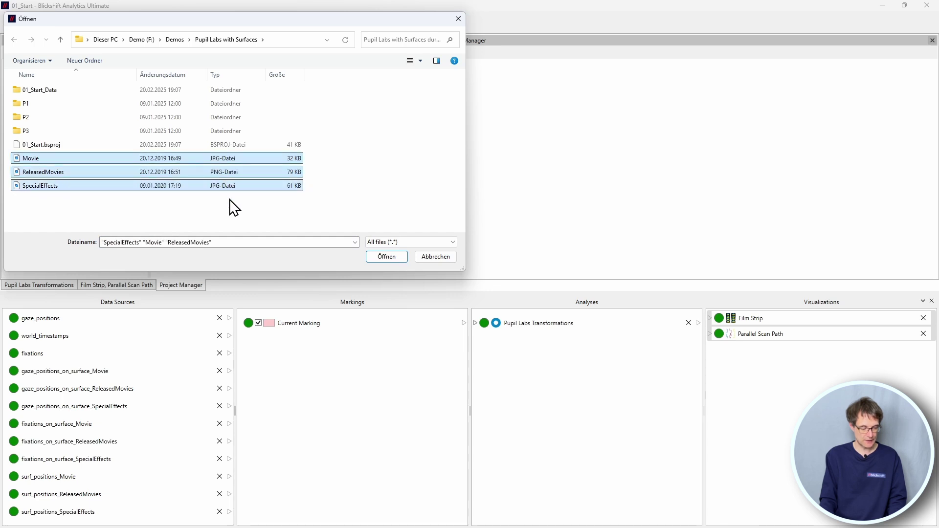
{"action": "left_click", "coordinate": [399, 258]}
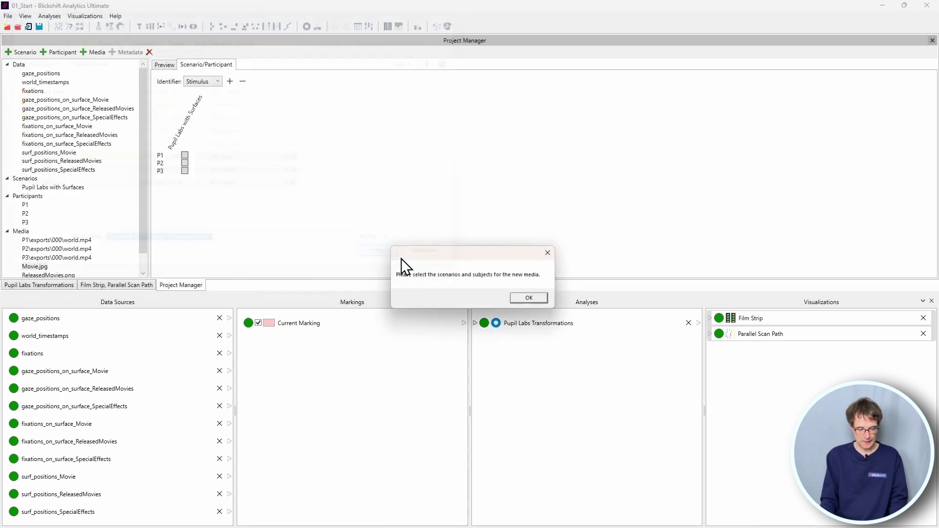
{"action": "left_click", "coordinate": [528, 299]}
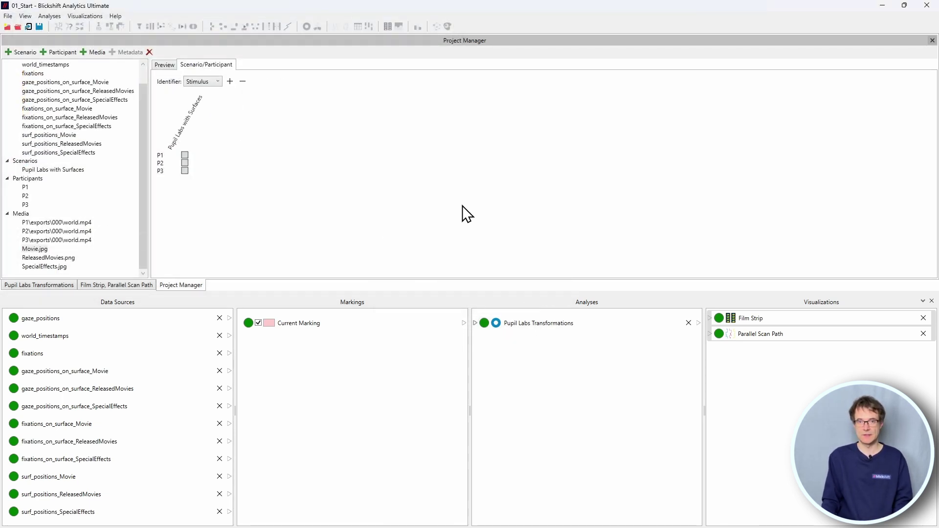
Add a Scan Path visualization from the Parallel Scan Path and widen its view beside the film strip
{"action": "right_click", "coordinate": [791, 335]}
{"action": "mouse_move", "coordinate": [811, 352]}
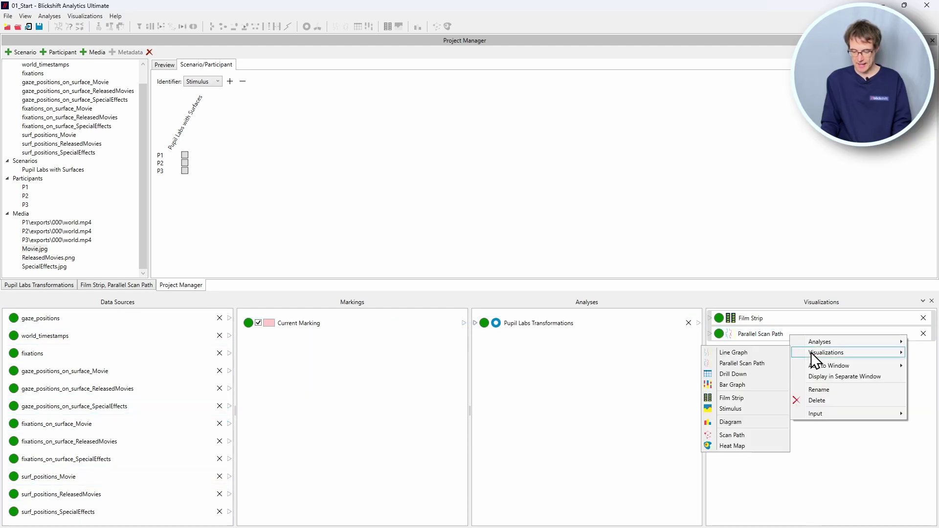
{"action": "left_click", "coordinate": [753, 437]}
{"action": "left_click_drag", "start_coordinate": [530, 228], "coordinate": [685, 225]}
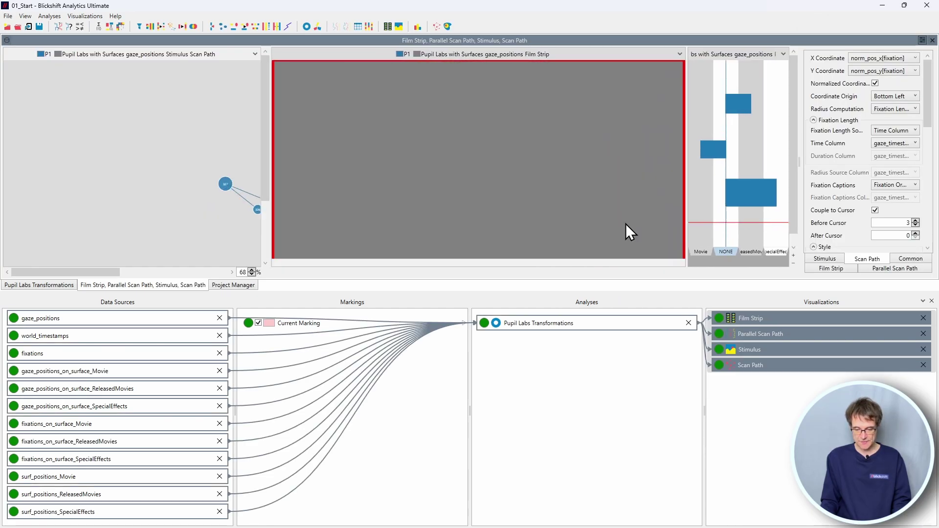
{"action": "left_click_drag", "start_coordinate": [268, 205], "coordinate": [492, 203]}
Examine the P1 fixations on the stimulus video at several moments, zooming the stimulus view out to 47 %
{"action": "scroll", "coordinate": [618, 170], "scroll_direction": "up", "scroll_amount": 5}
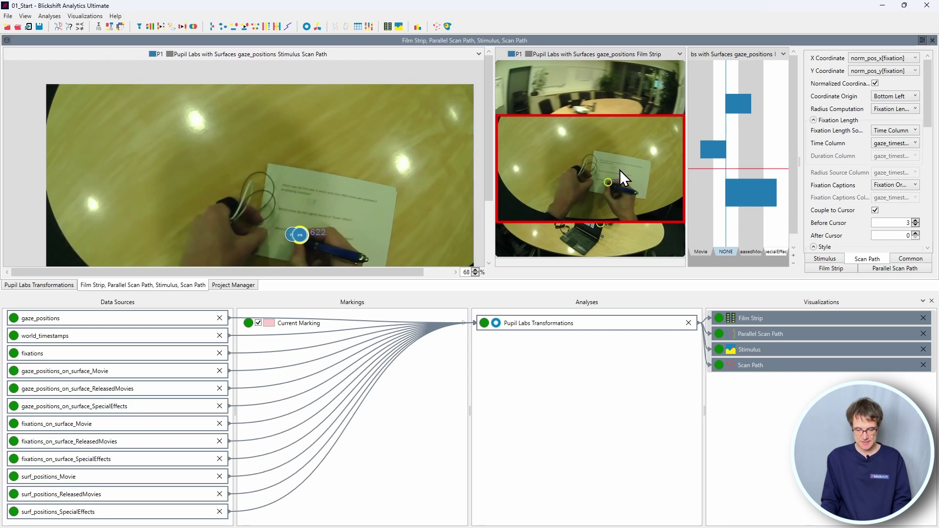
{"action": "scroll", "coordinate": [623, 179], "scroll_direction": "down", "scroll_amount": 1}
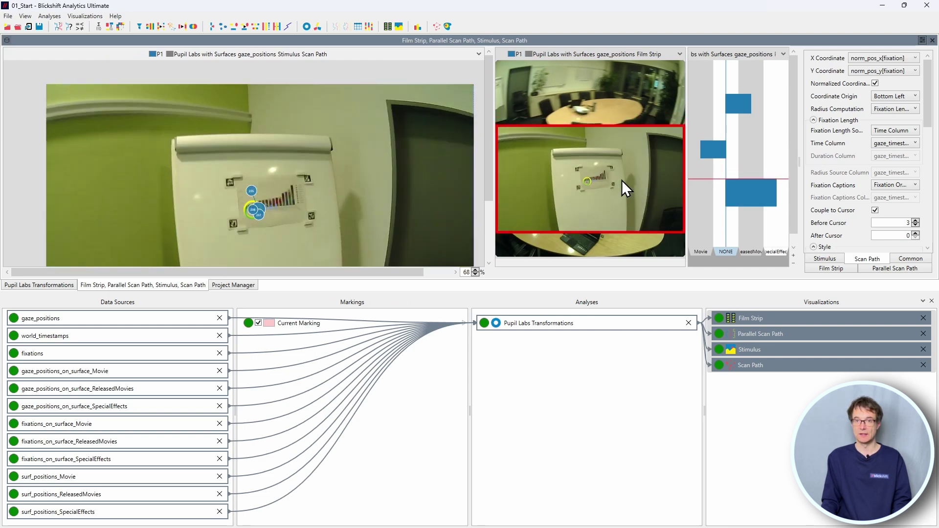
{"action": "scroll", "coordinate": [620, 180], "scroll_direction": "up", "scroll_amount": 1}
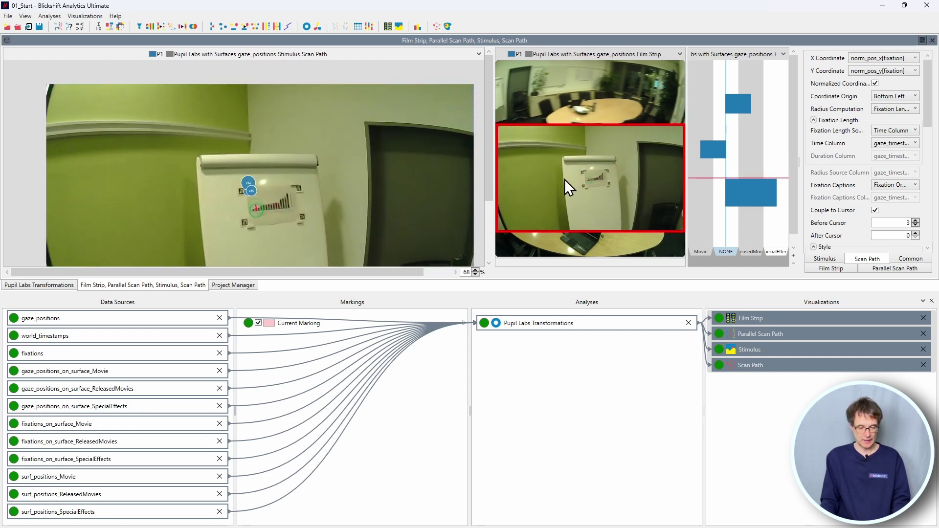
{"action": "scroll", "coordinate": [402, 177], "scroll_direction": "down", "scroll_amount": 3}
{"action": "scroll", "coordinate": [632, 176], "scroll_direction": "up", "scroll_amount": 2}
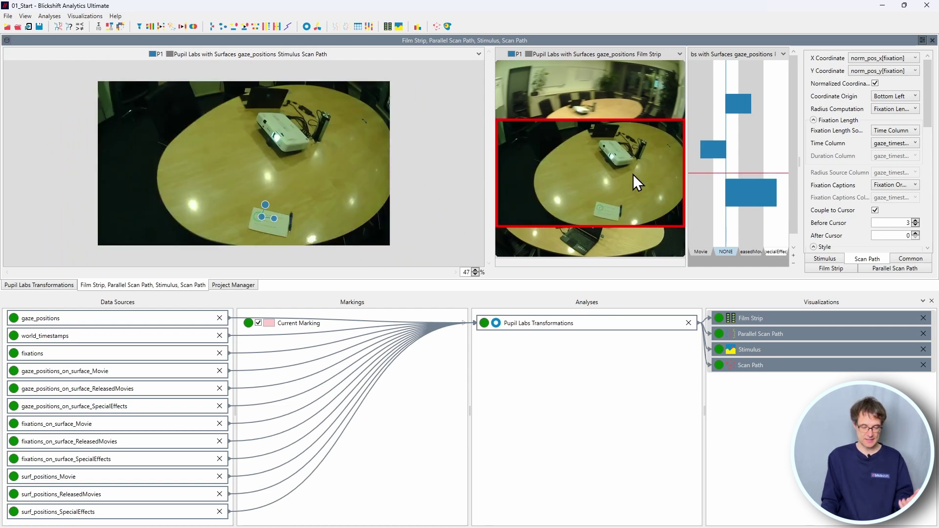
{"action": "scroll", "coordinate": [634, 174], "scroll_direction": "down", "scroll_amount": 1}
{"action": "scroll", "coordinate": [634, 176], "scroll_direction": "down", "scroll_amount": 1}
{"action": "scroll", "coordinate": [633, 180], "scroll_direction": "down", "scroll_amount": 2}
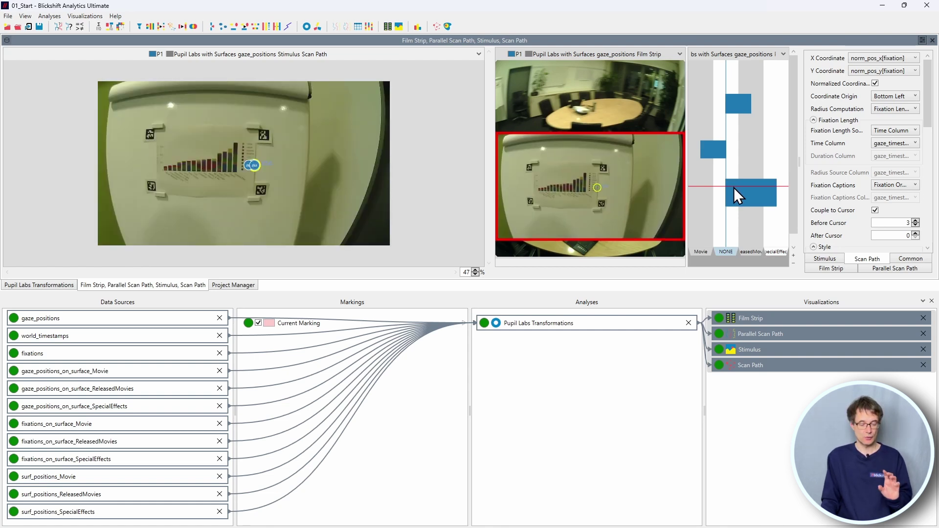
Set the Stimulus visualization's media selection to Column and its media column to surface[surface_gaze]
{"action": "left_click", "coordinate": [772, 346]}
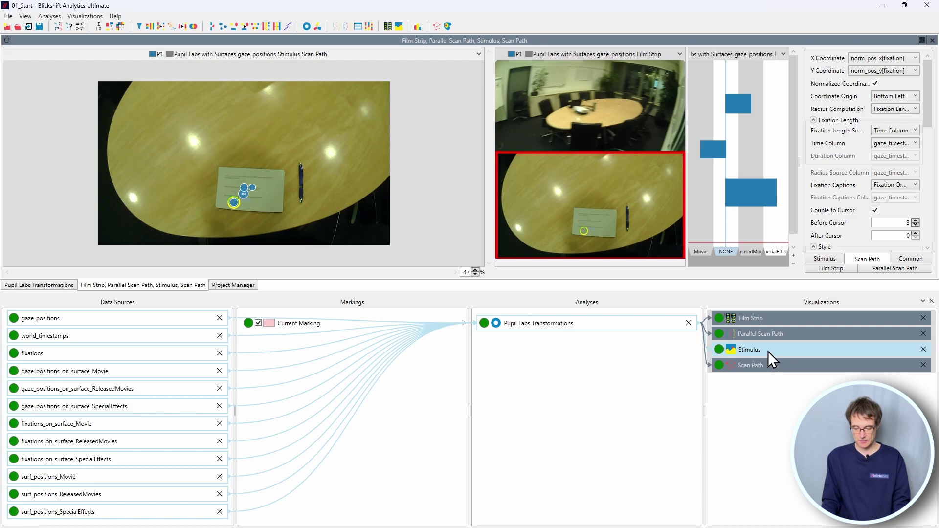
{"action": "left_click", "coordinate": [829, 260]}
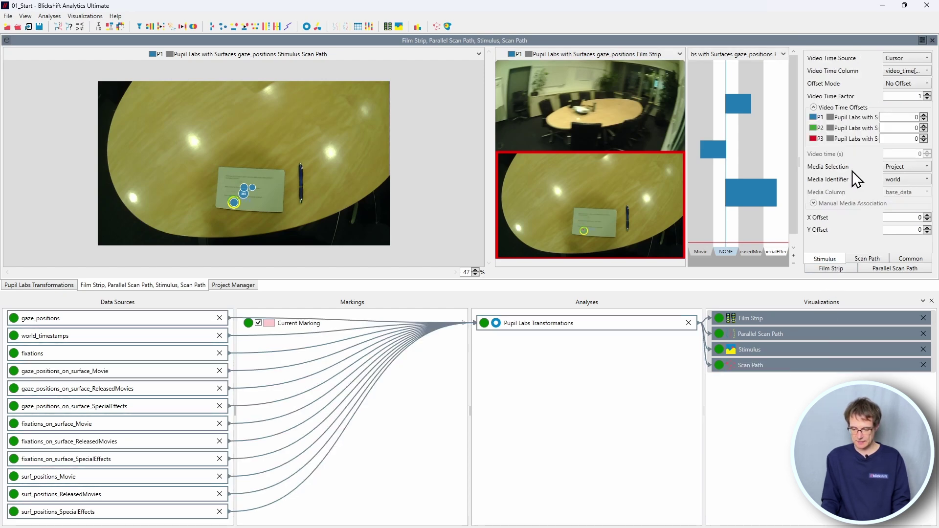
{"action": "left_click", "coordinate": [903, 169]}
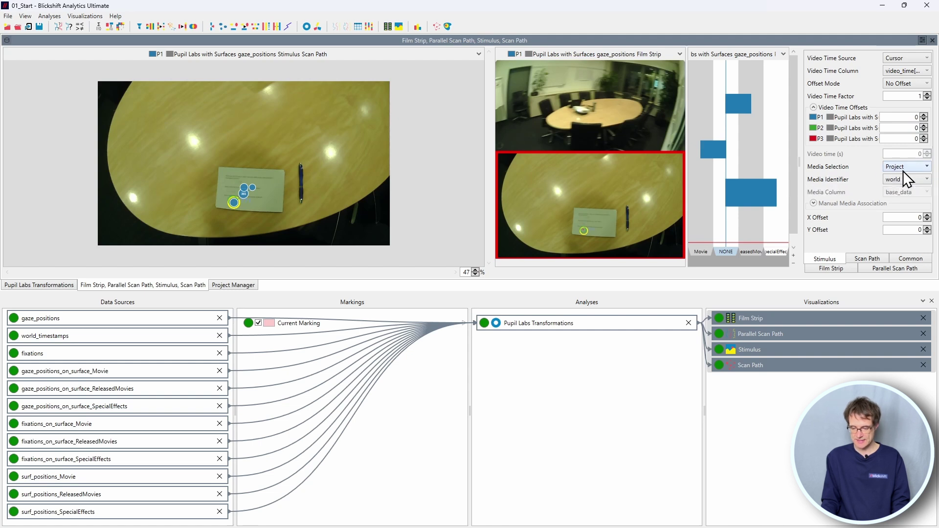
{"action": "left_click", "coordinate": [906, 186]}
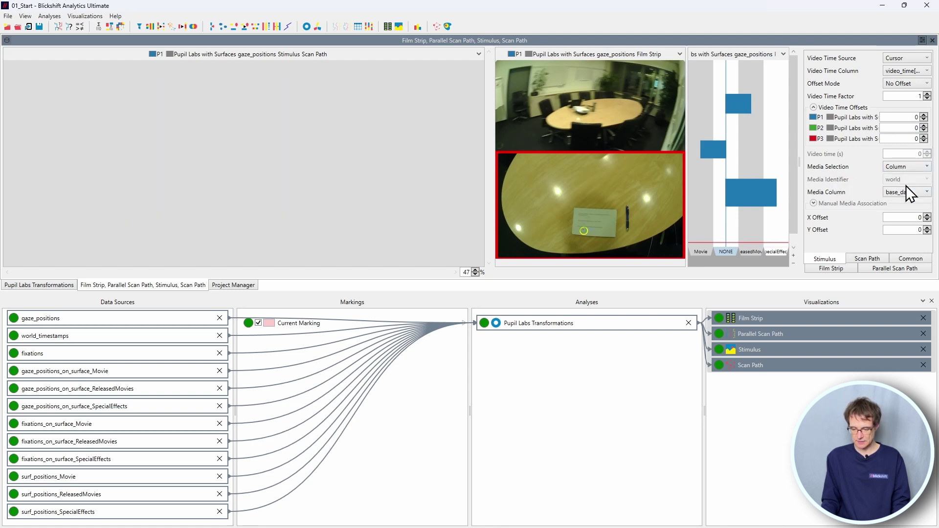
{"action": "left_click", "coordinate": [906, 192]}
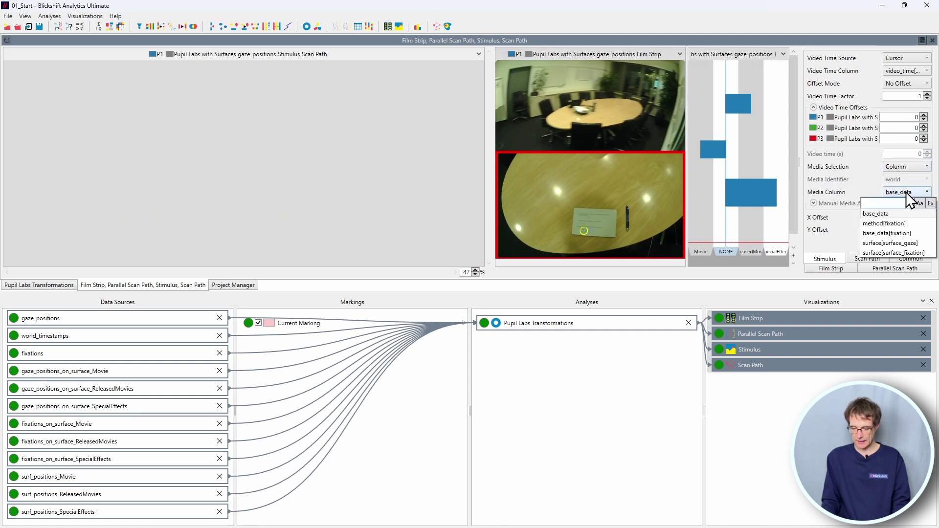
{"action": "left_click", "coordinate": [899, 245]}
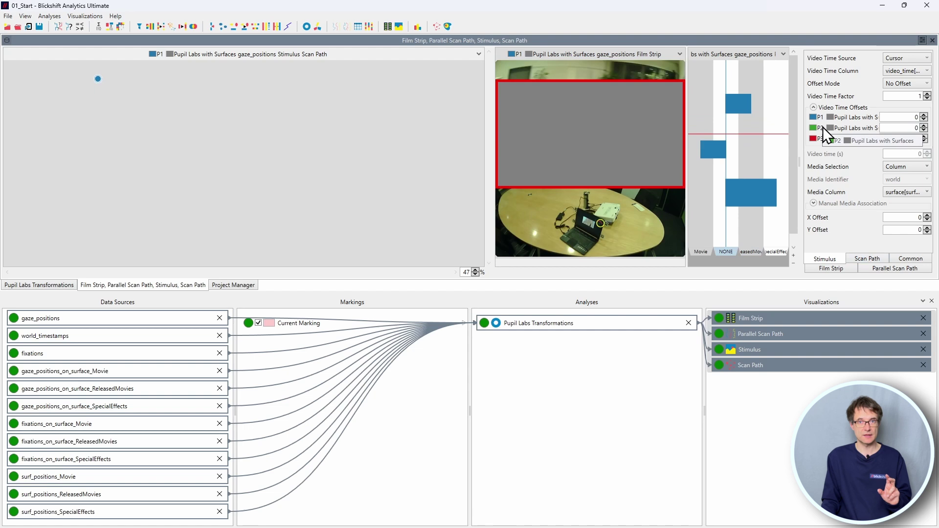
Set the Scan Path's reference radius to 200 and widen the Film Strip view
{"action": "left_click", "coordinate": [868, 260]}
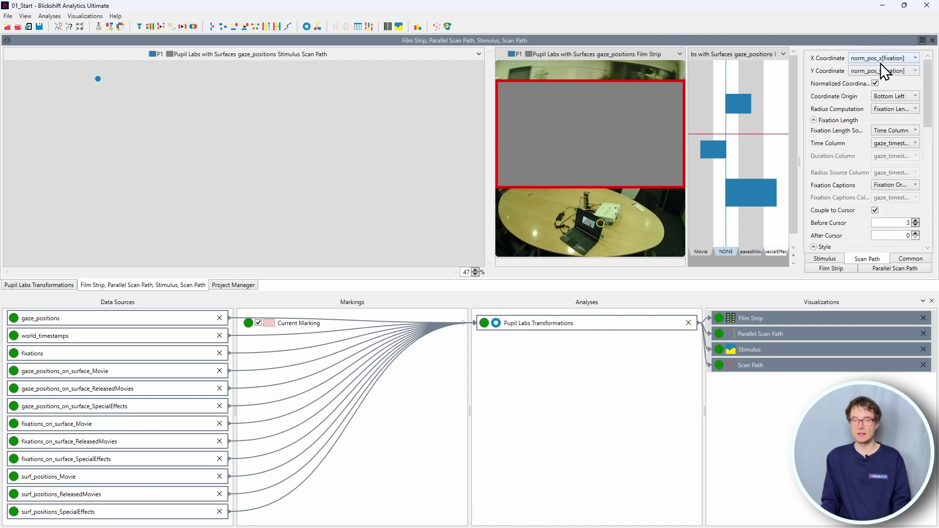
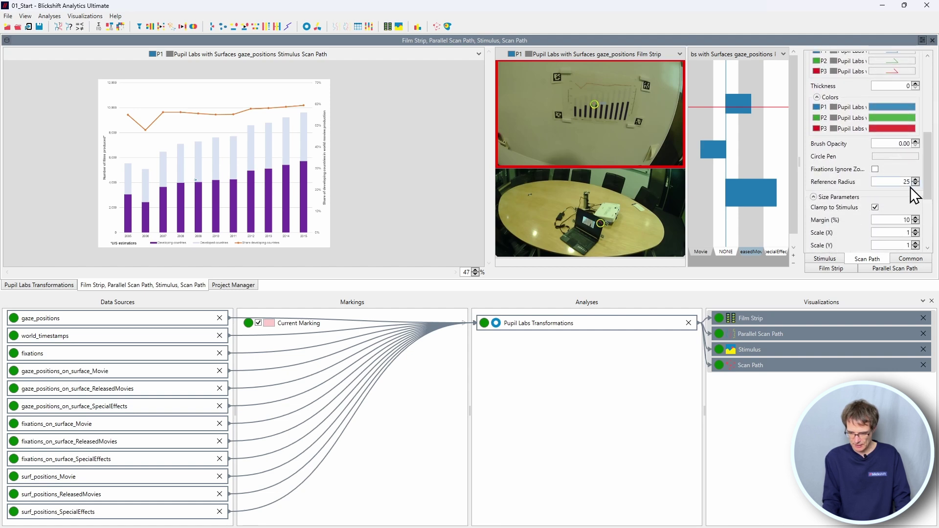
{"action": "double_click", "coordinate": [908, 182]}
{"action": "type", "text": "200"}
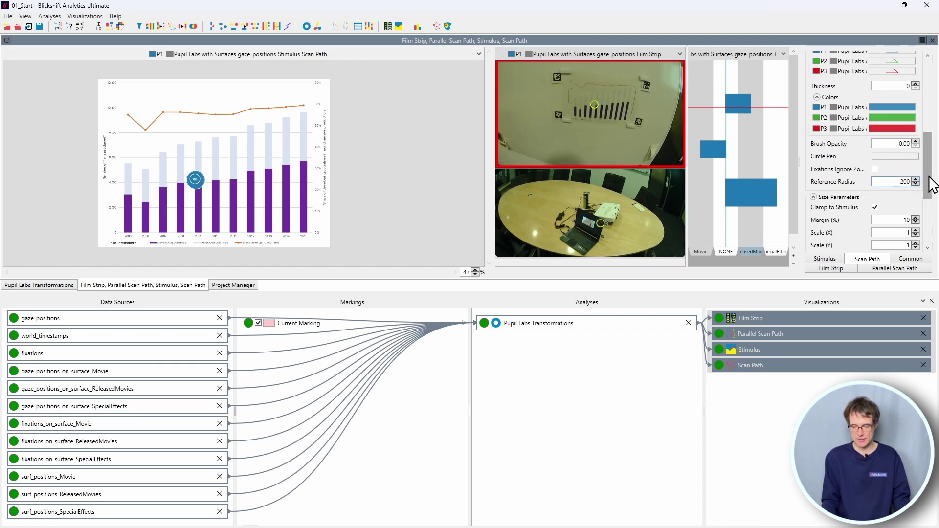
{"action": "left_click_drag", "start_coordinate": [926, 182], "coordinate": [926, 94]}
{"action": "left_click_drag", "start_coordinate": [492, 112], "coordinate": [400, 112]}
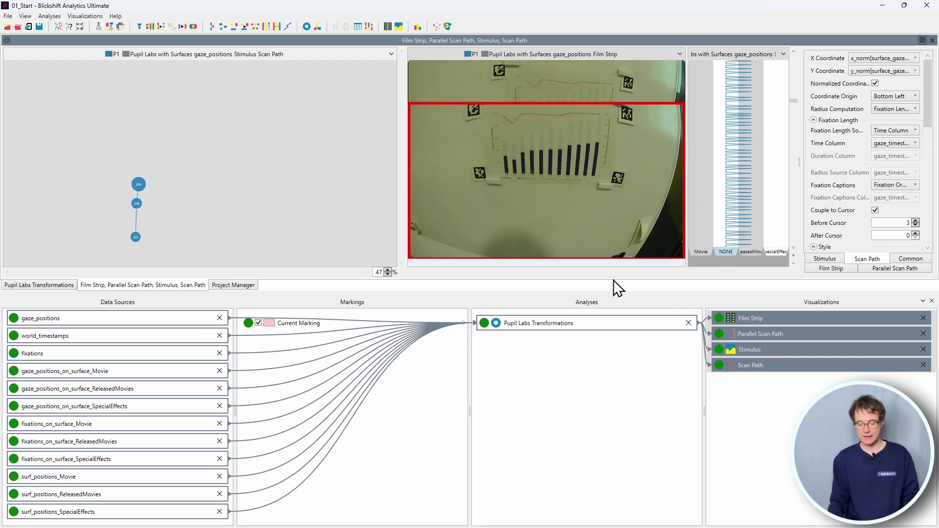
Add a Gap Fill analysis to the output of Pupil Labs Transformations
{"action": "right_click", "coordinate": [564, 321]}
{"action": "mouse_move", "coordinate": [630, 64]}
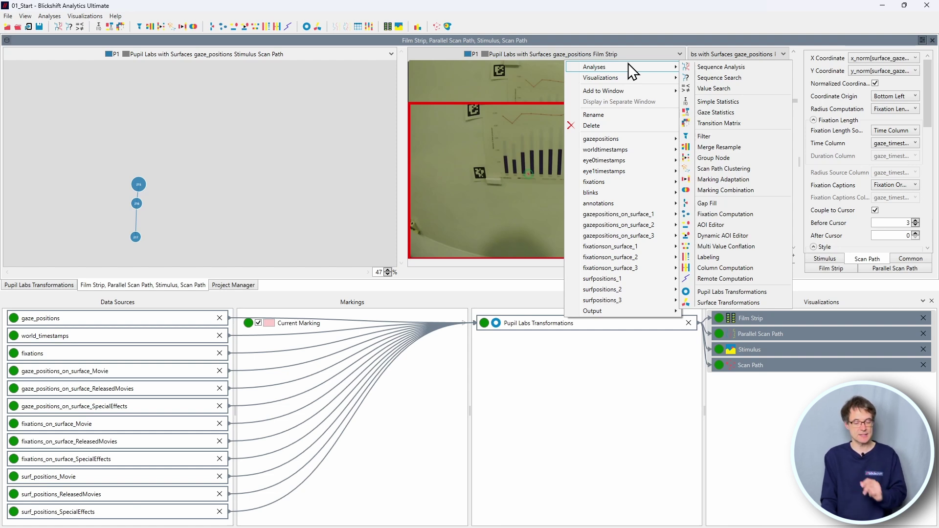
{"action": "left_click", "coordinate": [730, 203]}
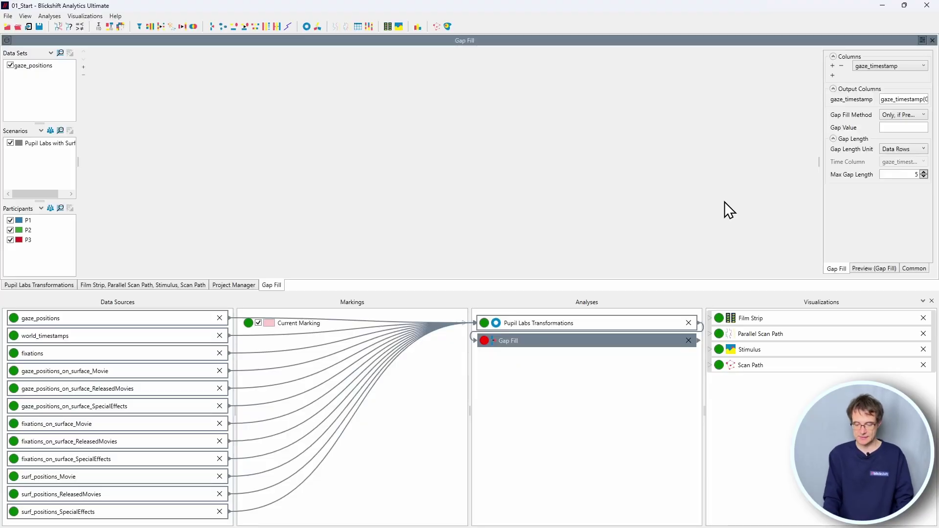
Configure the Gap Fill for column surface[surface_gaze] with gap value NONE and a max gap length of 30 data rows
{"action": "left_click", "coordinate": [913, 66]}
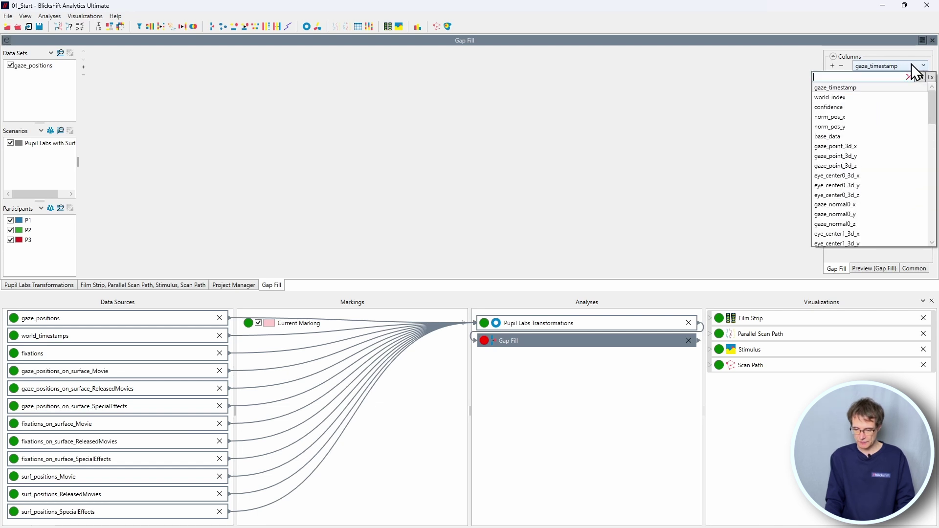
{"action": "type", "text": "sur"}
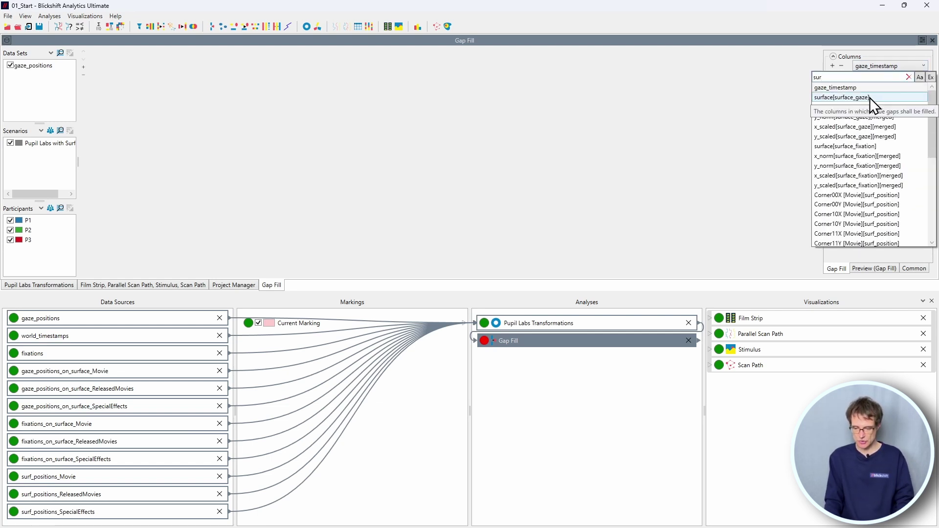
{"action": "left_click", "coordinate": [869, 97]}
{"action": "double_click", "coordinate": [916, 174]}
{"action": "type", "text": "30"}
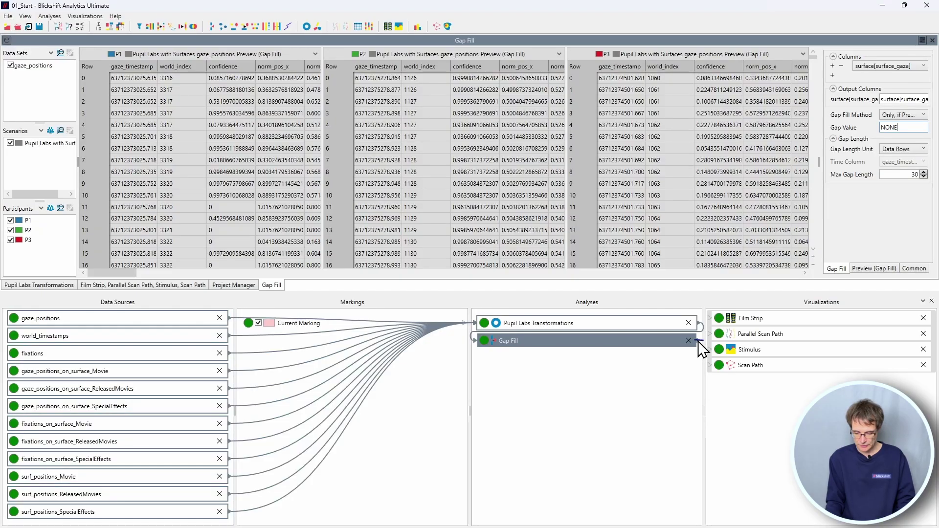
Connect the Gap Fill output to the four visualizations and set the Parallel Scan Path's column to surface[surface_gaze](GapFilled)
{"action": "left_click_drag", "start_coordinate": [699, 344], "coordinate": [753, 336]}
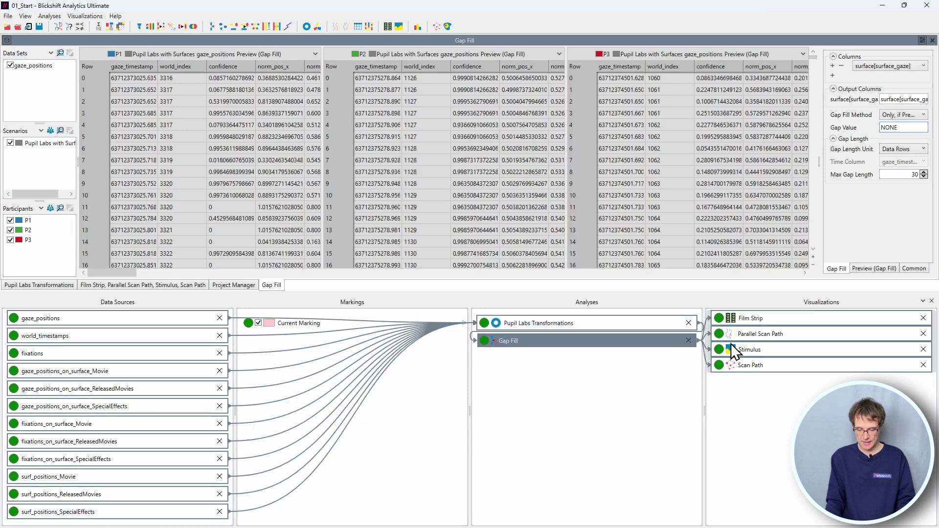
{"action": "left_click", "coordinate": [762, 338]}
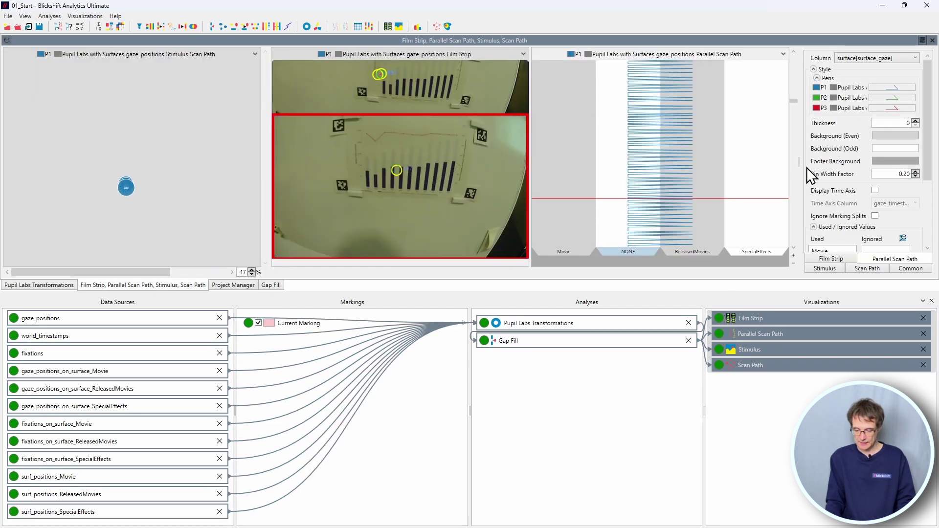
{"action": "left_click", "coordinate": [889, 57]}
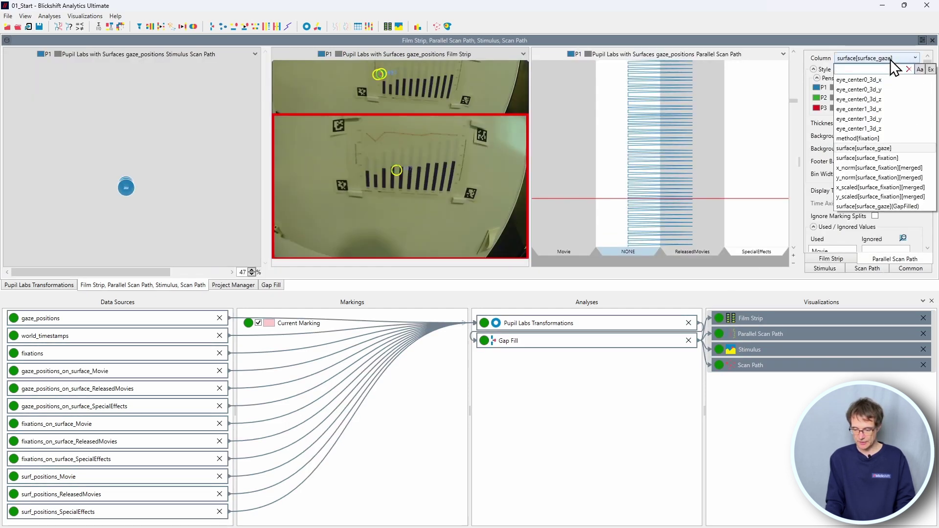
{"action": "left_click", "coordinate": [904, 206]}
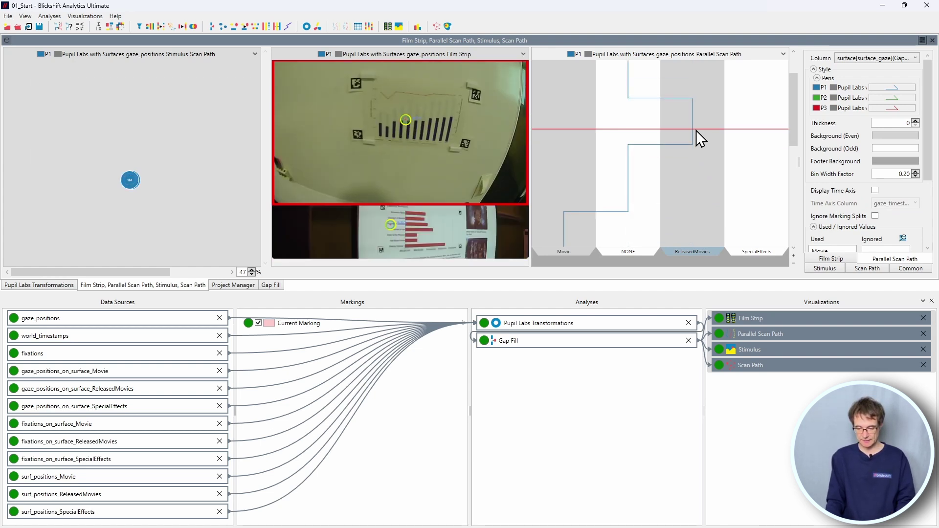
Set the Stimulus visualization's media column to surface[surface_gaze](GapFilled) and widen the Stimulus Scan Path view
{"action": "left_click", "coordinate": [786, 352]}
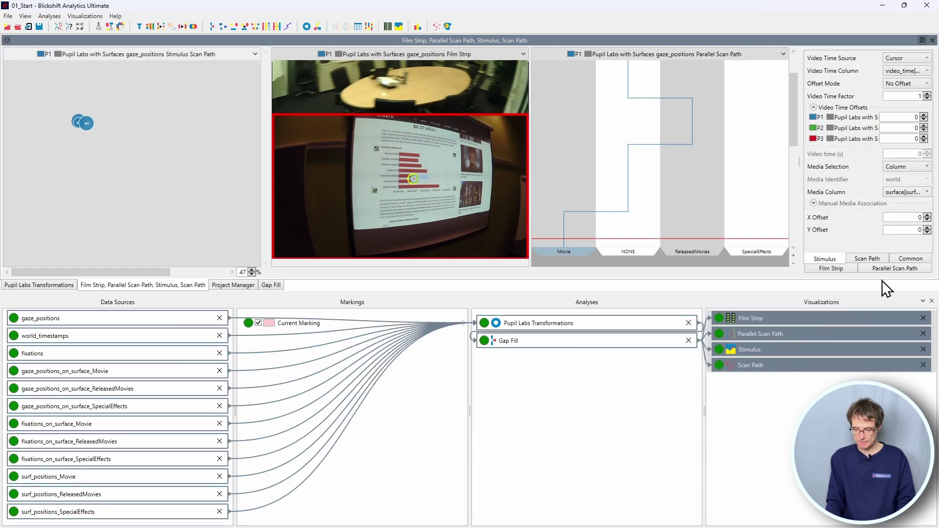
{"action": "left_click", "coordinate": [908, 191]}
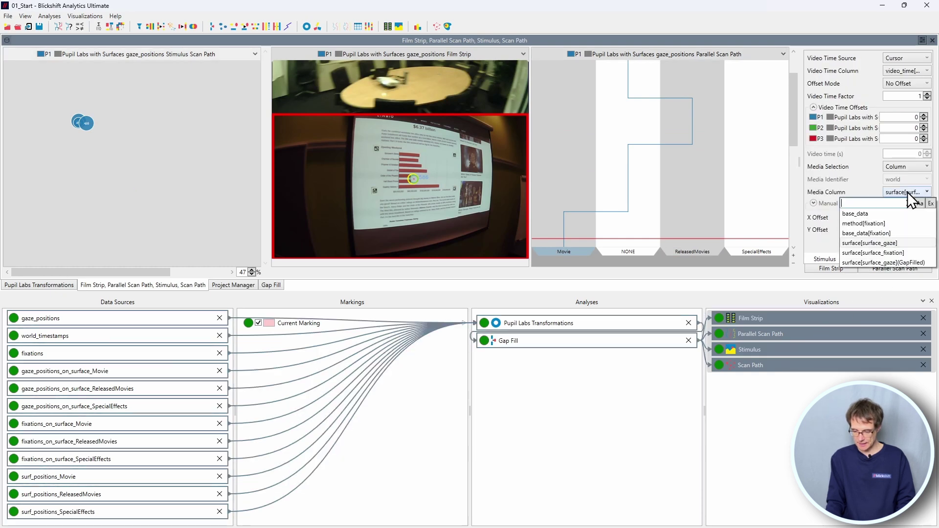
{"action": "left_click", "coordinate": [908, 263]}
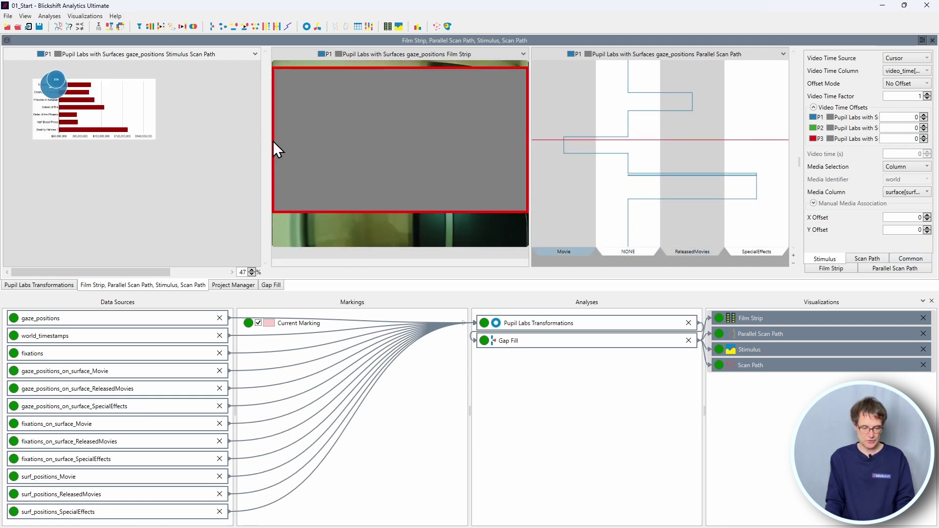
{"action": "left_click_drag", "start_coordinate": [267, 141], "coordinate": [336, 141]}
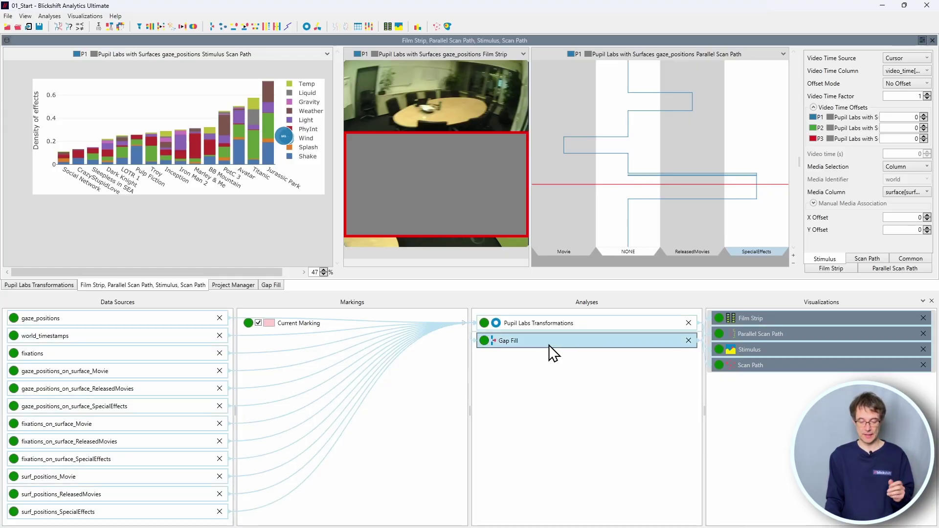
Open the list of analyses that can be added to the output of Gap Fill
{"action": "right_click", "coordinate": [549, 343]}
{"action": "mouse_move", "coordinate": [567, 346]}
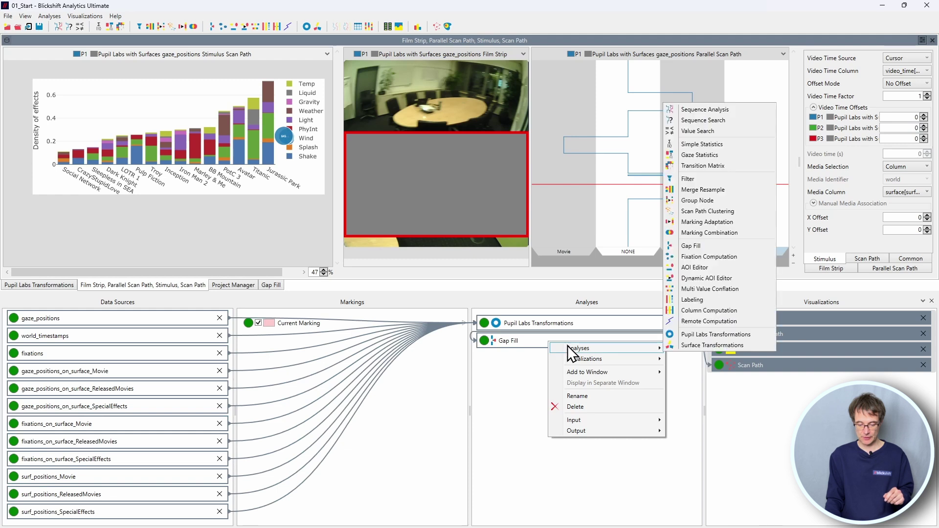